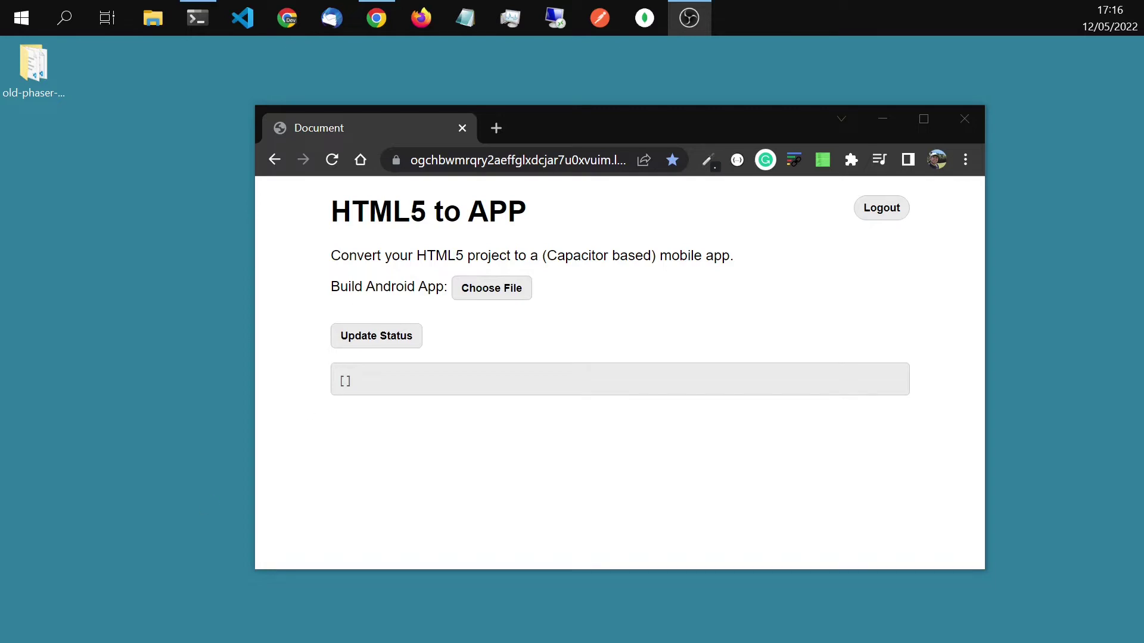
Step: Highlight the HTML5 to APP page heading, then clear the selection
mouse_move(330, 212)
left_mouse_down()
mouse_move(527, 211)
mouse_move(331, 212)
mouse_move(473, 211)
left_mouse_up()
left_click(586, 220)
left_click(546, 218)
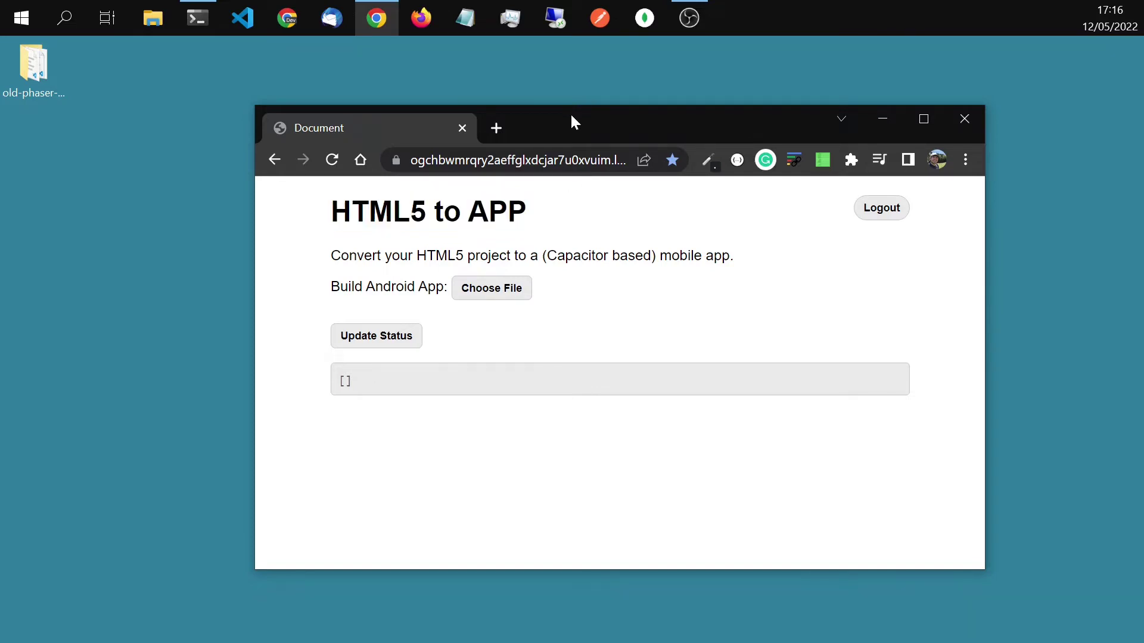
Step: Move the old-phaser-template folder lower on the desktop and open it
left_click_drag(571, 113, 585, 108)
left_click_drag(33, 68, 102, 251)
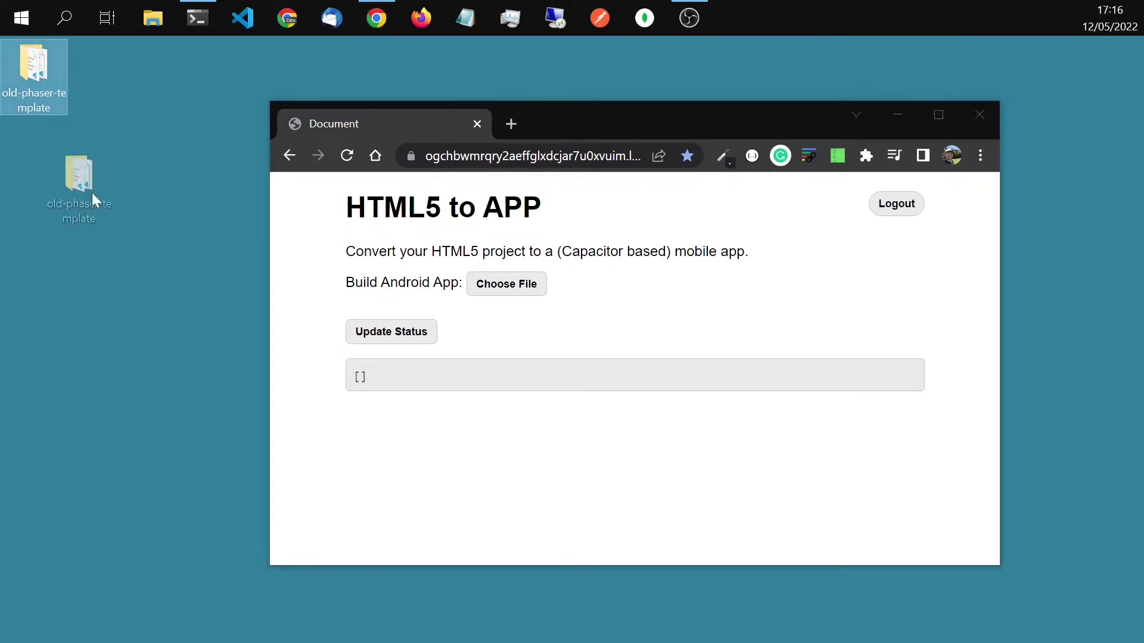
left_click(128, 376)
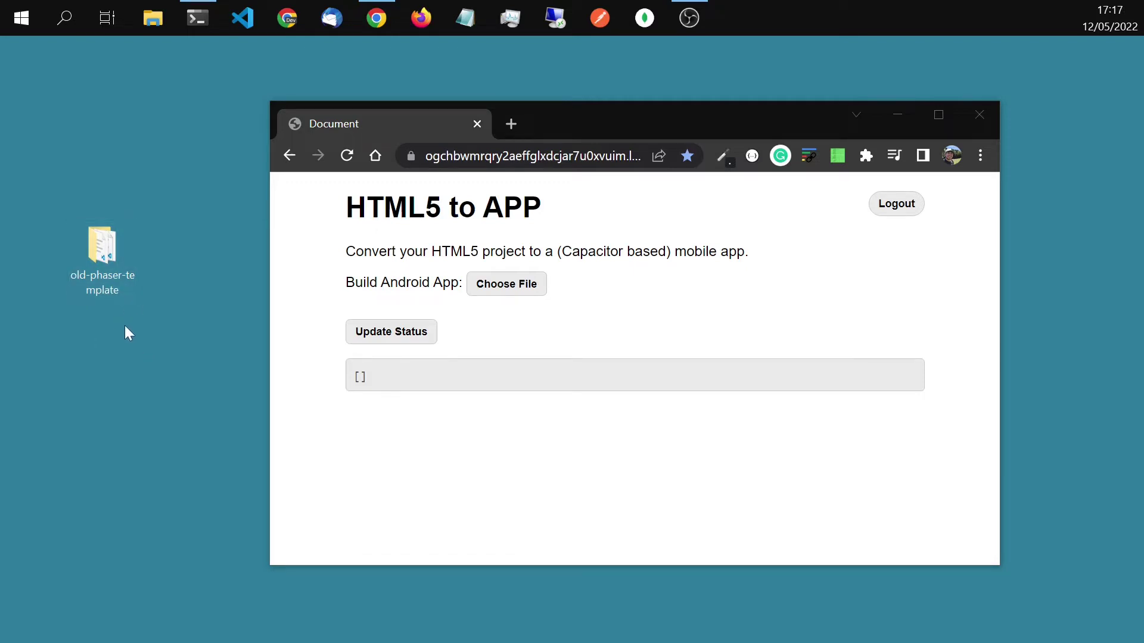
right_click(103, 278)
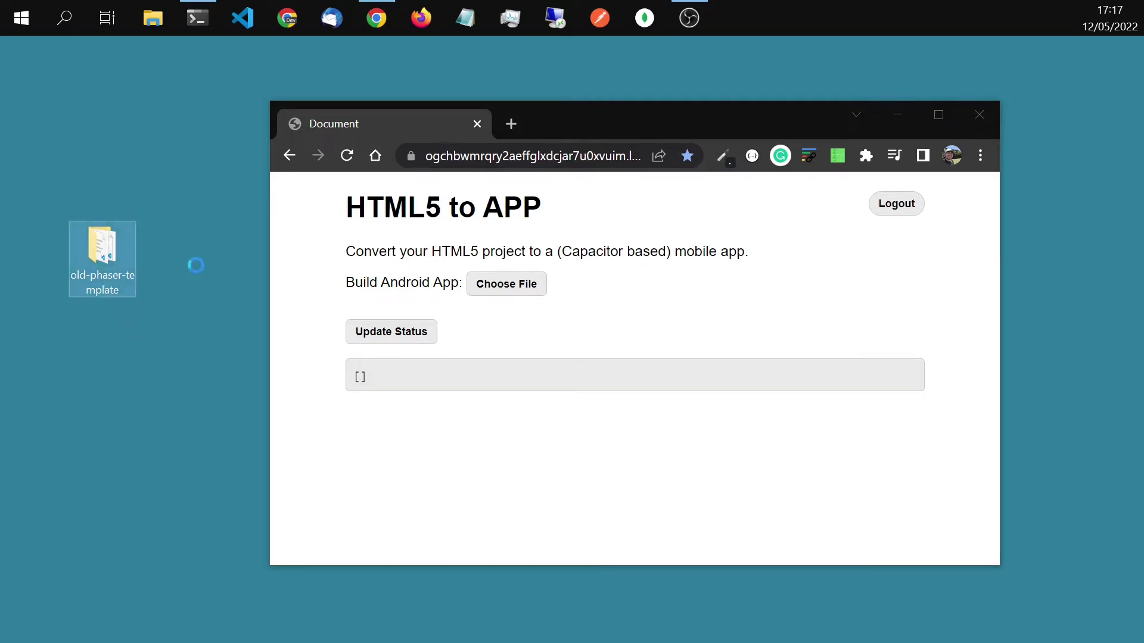
left_click(153, 51)
Step: Open old-phaser-template in Visual Studio Code and view www/index.html
double_click(107, 259)
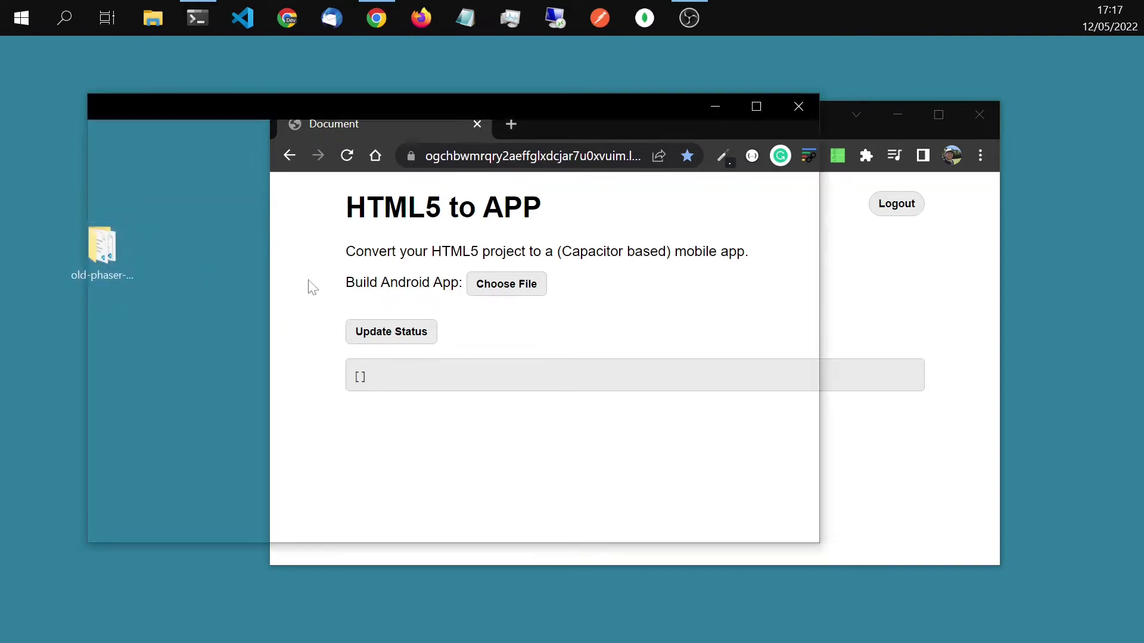
right_click(368, 404)
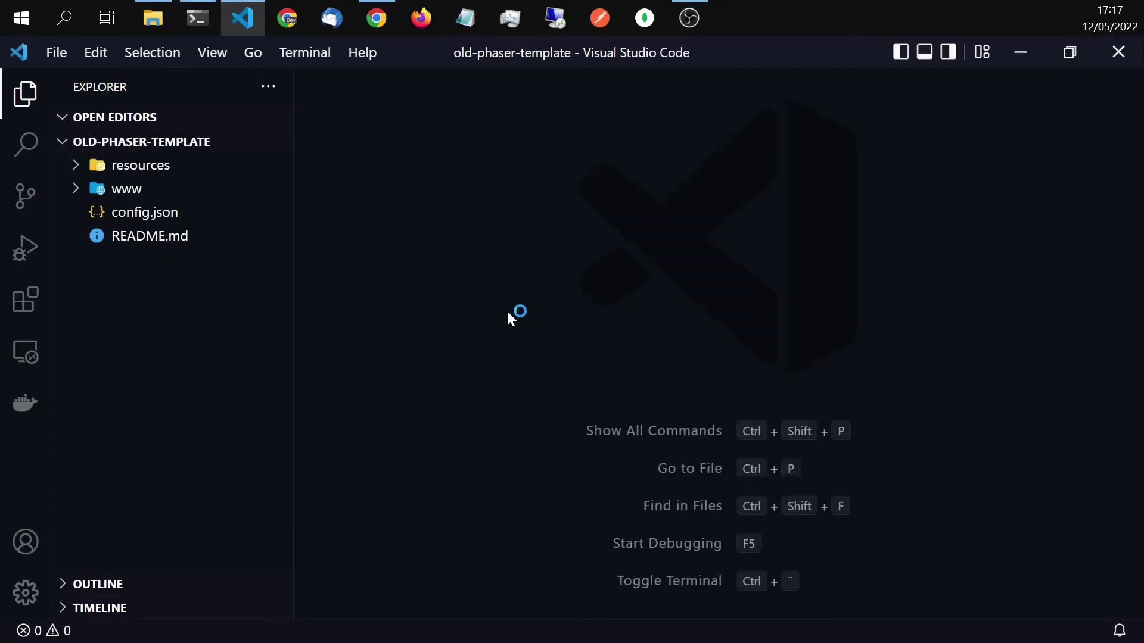
left_click(169, 189)
left_click(186, 260)
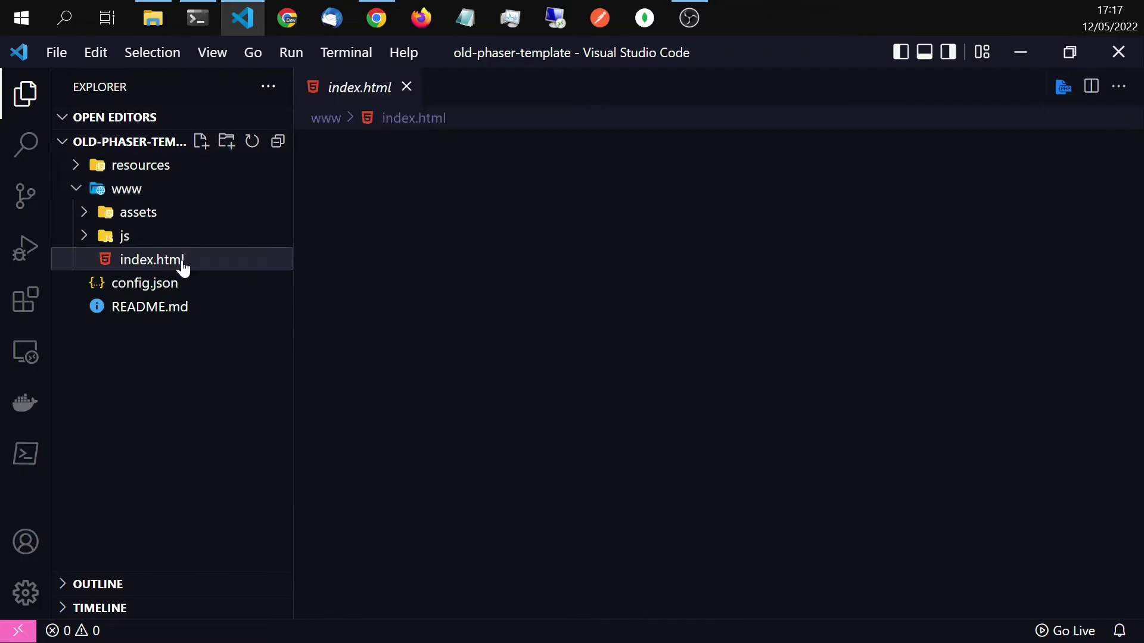
Step: Collapse the www folders and preview resources/icon.png, the blue bird icon
left_click(125, 259)
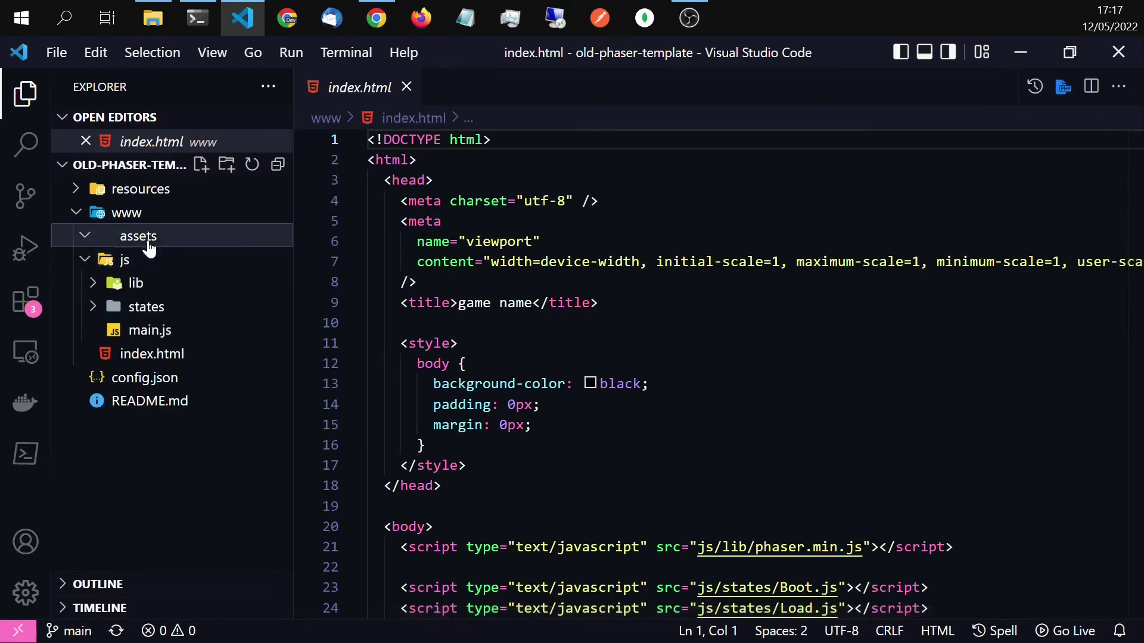
left_click(138, 235)
left_click(124, 259)
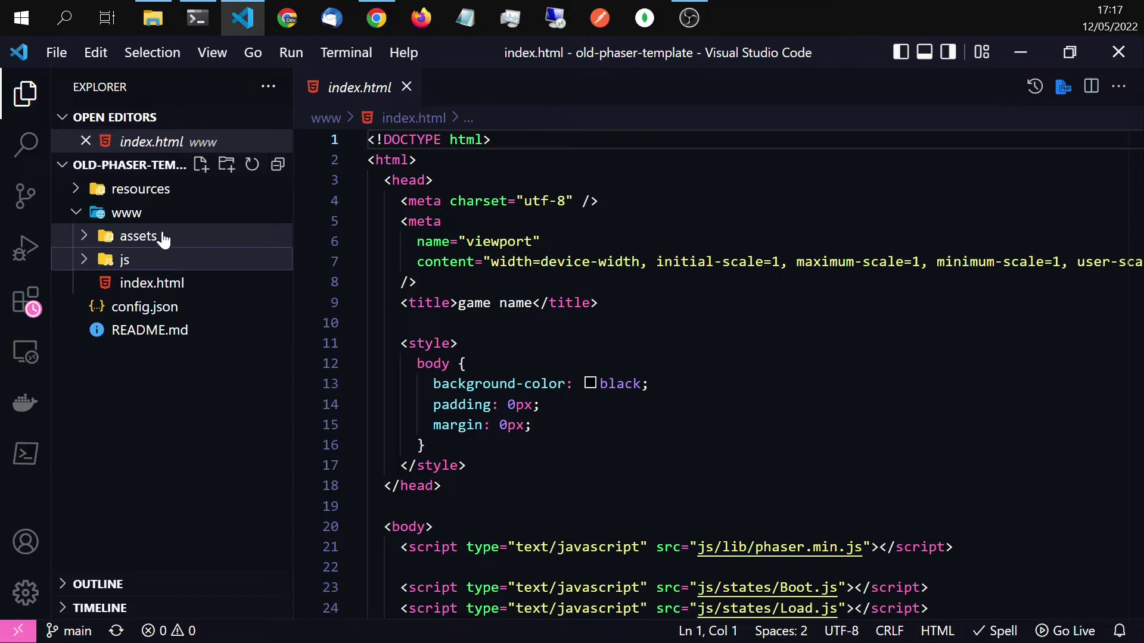
left_click(141, 212)
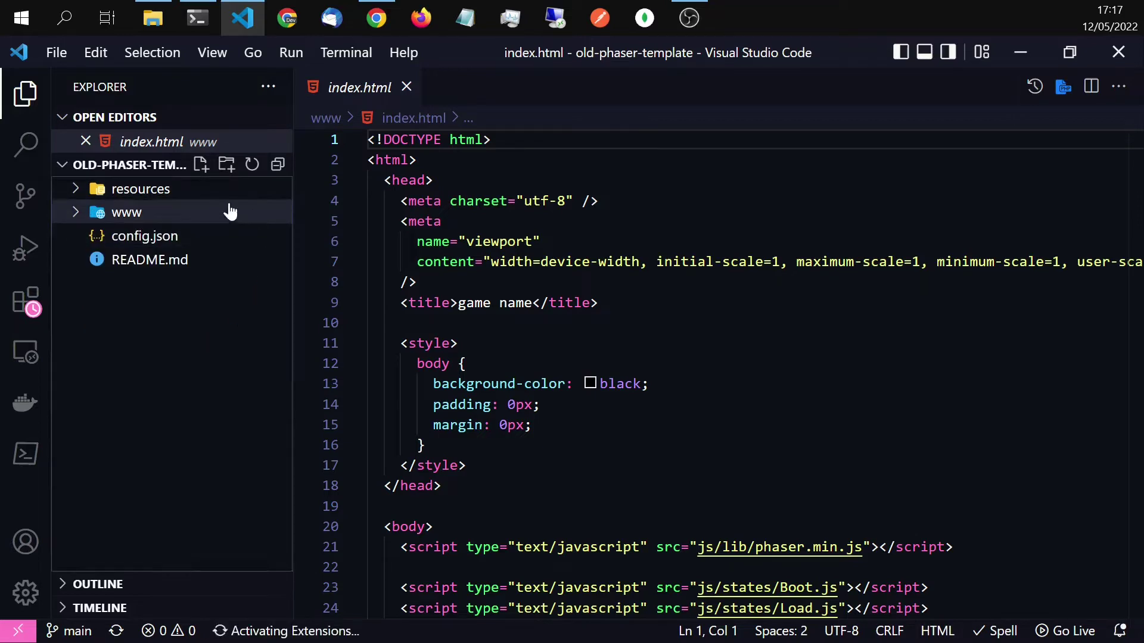
left_click(141, 188)
left_click(145, 212)
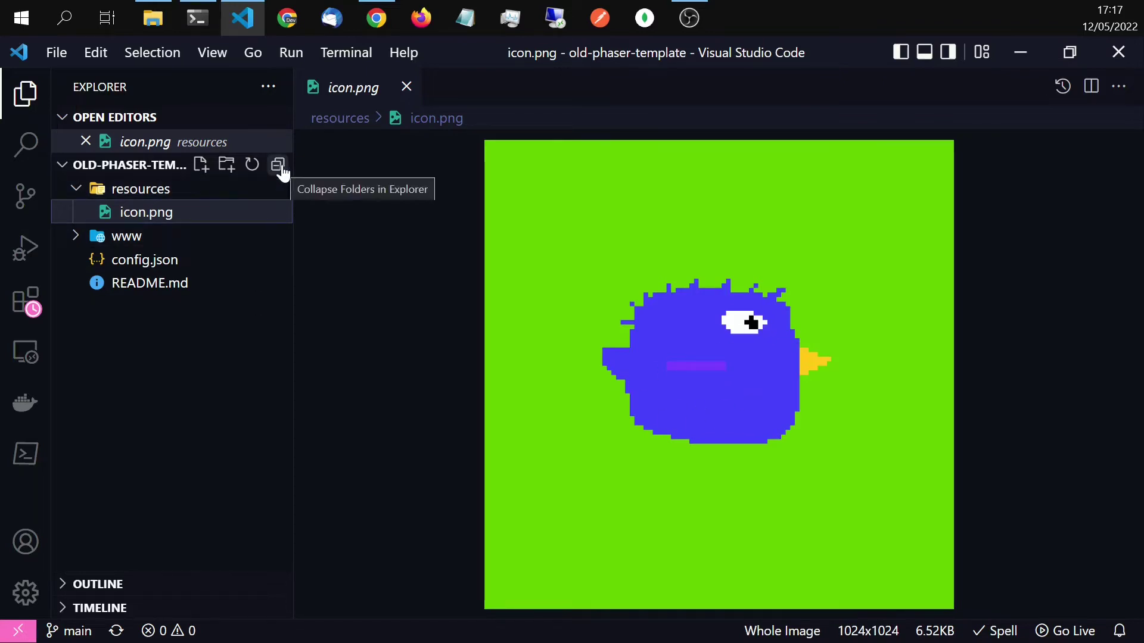
Step: Collapse the project tree, close the icon image and open config.json
left_click(407, 87)
left_click(141, 188)
left_click(143, 212)
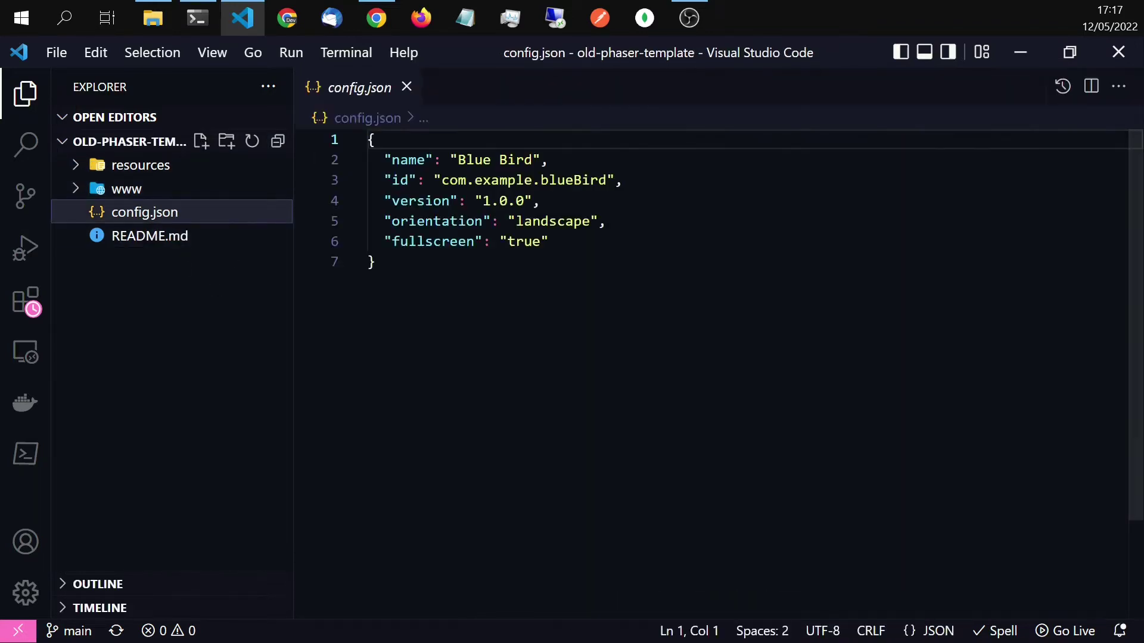
left_click_drag(384, 159, 547, 159)
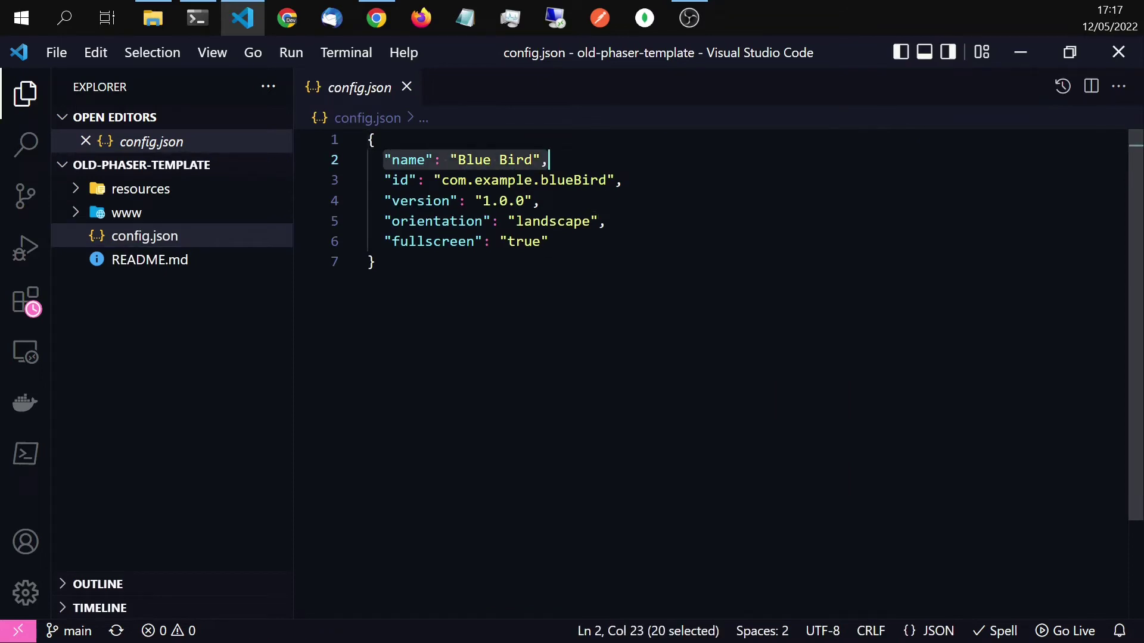
left_click_drag(434, 180, 615, 180)
left_click_drag(458, 201, 532, 200)
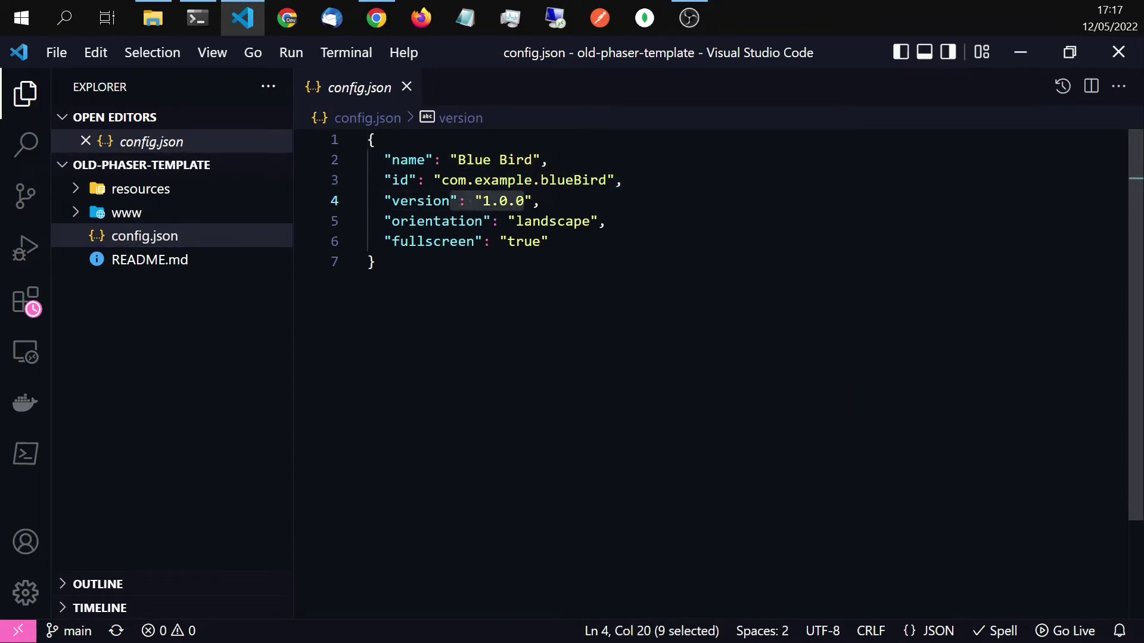
triple_click(553, 221)
double_click(552, 221)
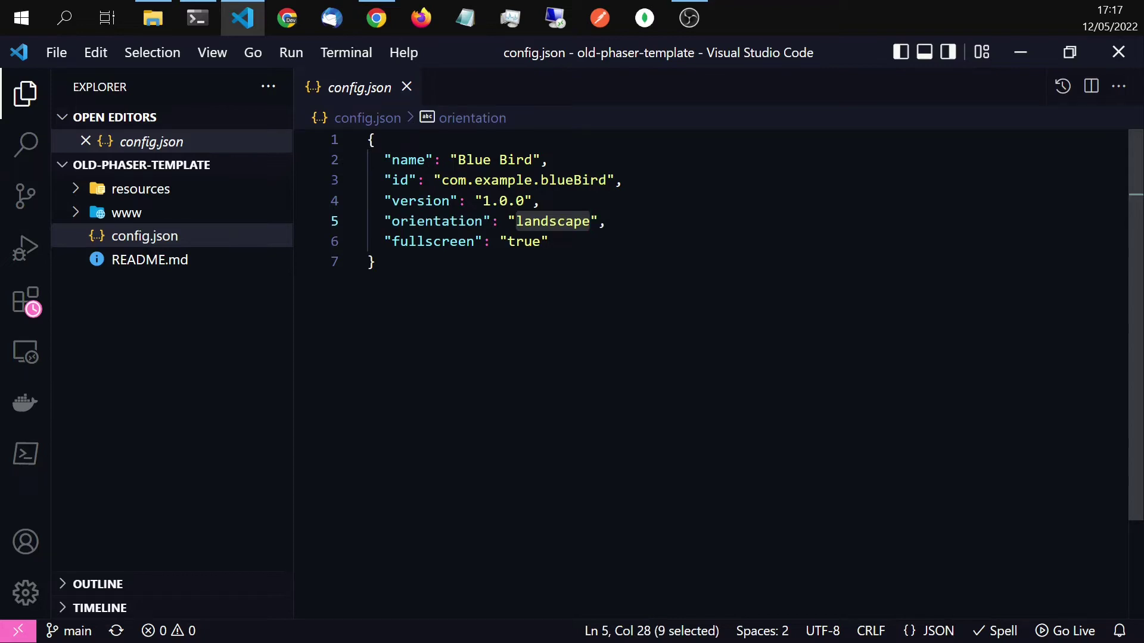
left_click(386, 241)
left_click_drag(386, 241, 548, 242)
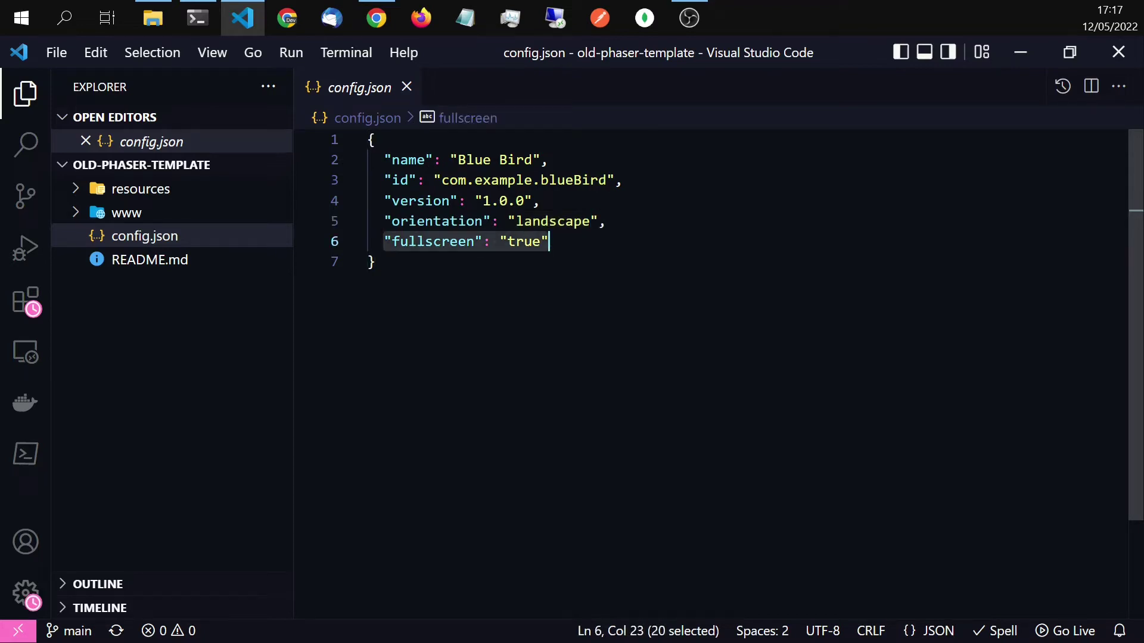
left_click(548, 242)
left_click(126, 212)
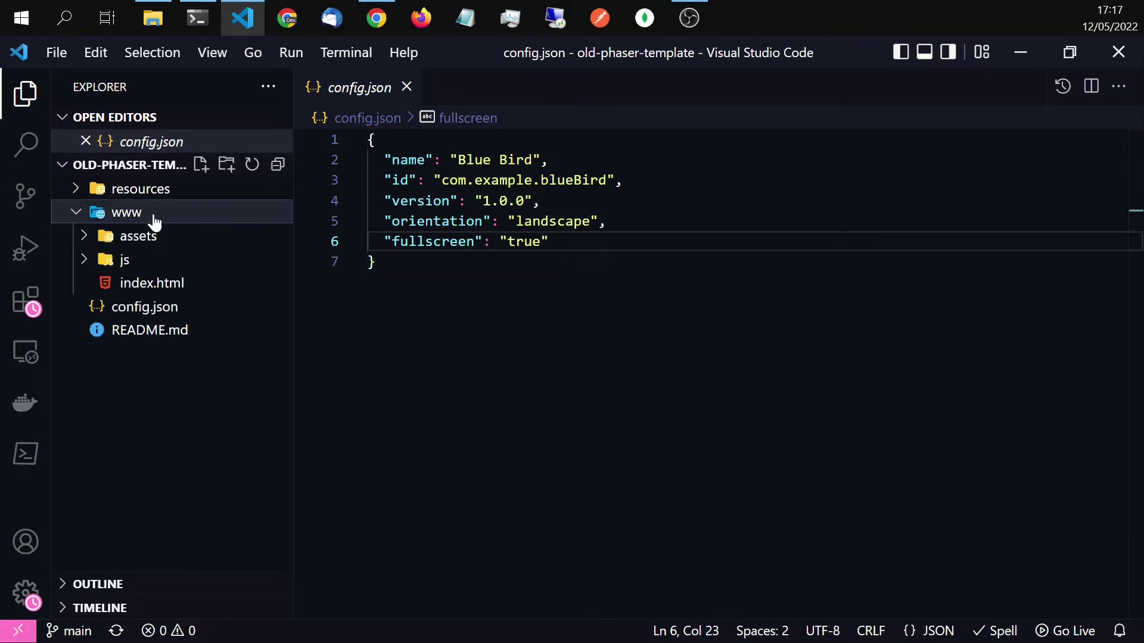
Step: Open a new, taller terminal and run a serve command on the www folder
left_click(346, 51)
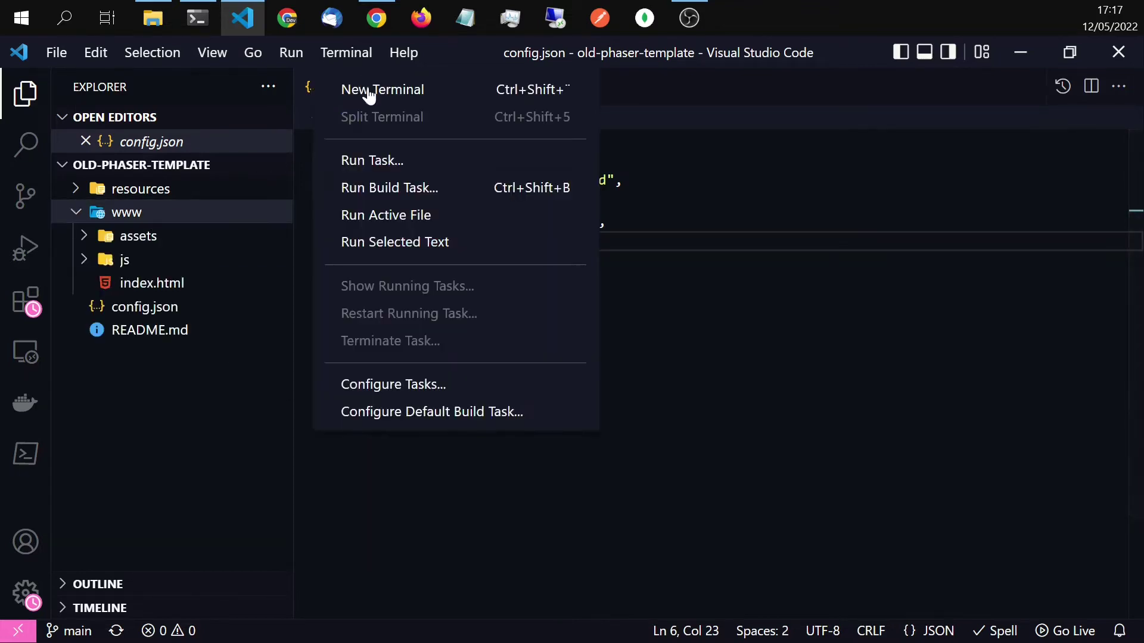
left_click(367, 93)
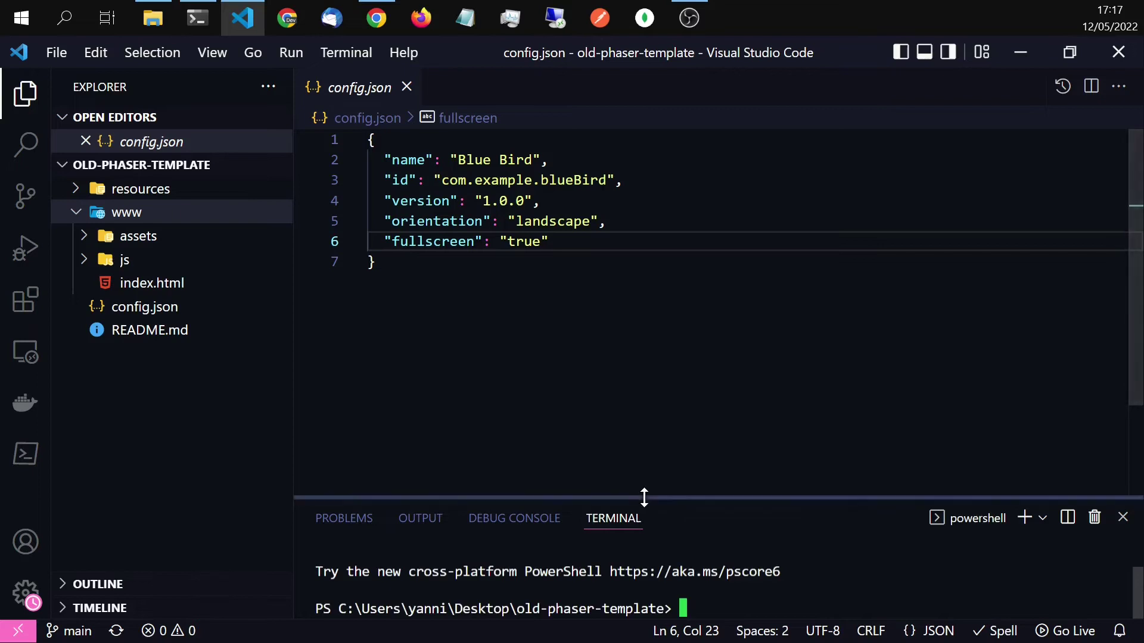
left_click_drag(641, 498, 652, 398)
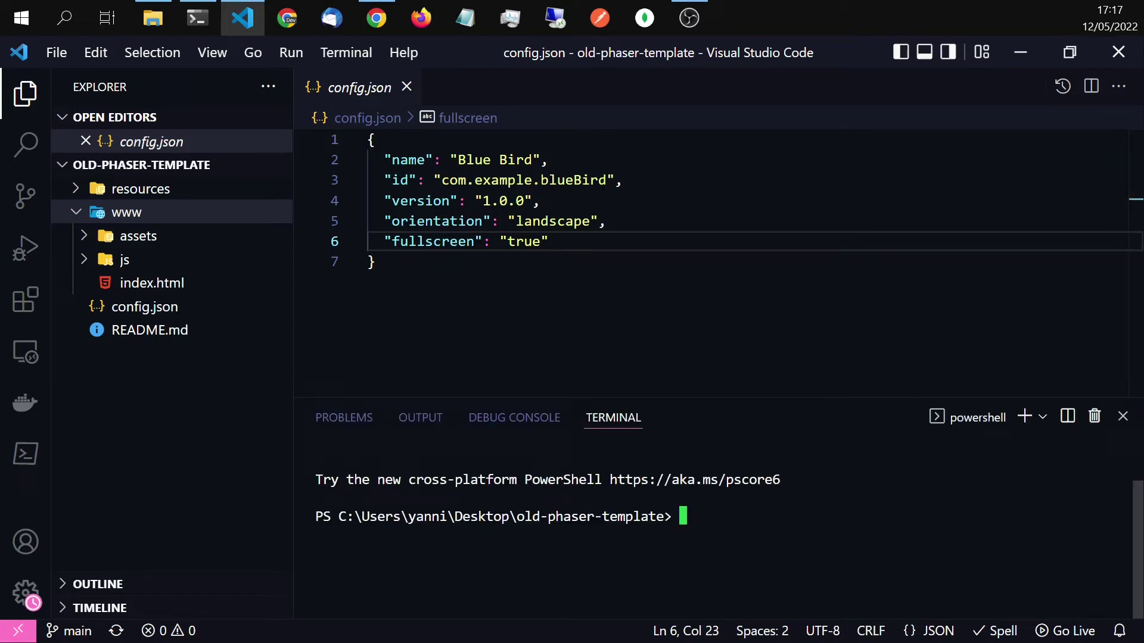
type("npx five-serve ")
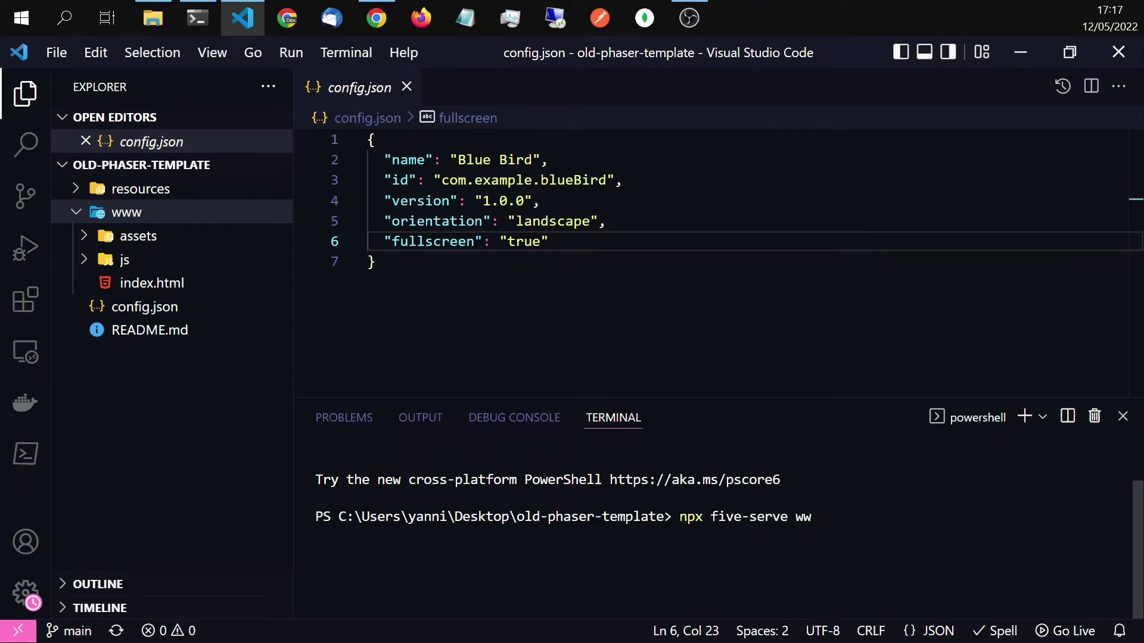
type("w")
key("Return")
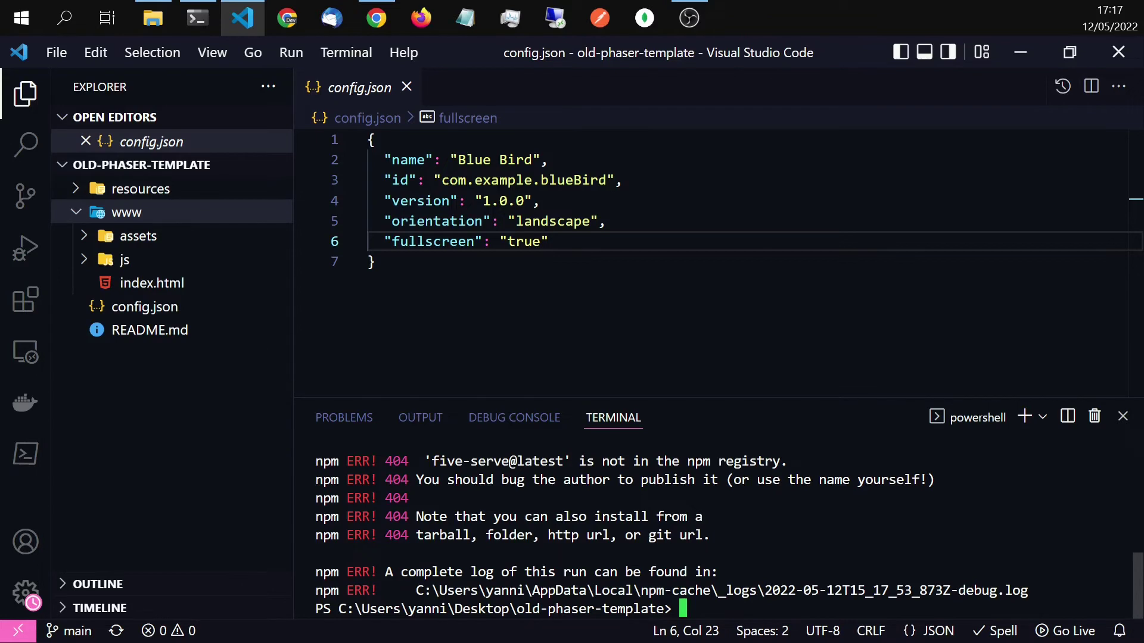
Step: Rerun the recalled command, edited to 'npx five-server www', to serve the game
key("Up")
key("Left")
key("Left")
key("Left")
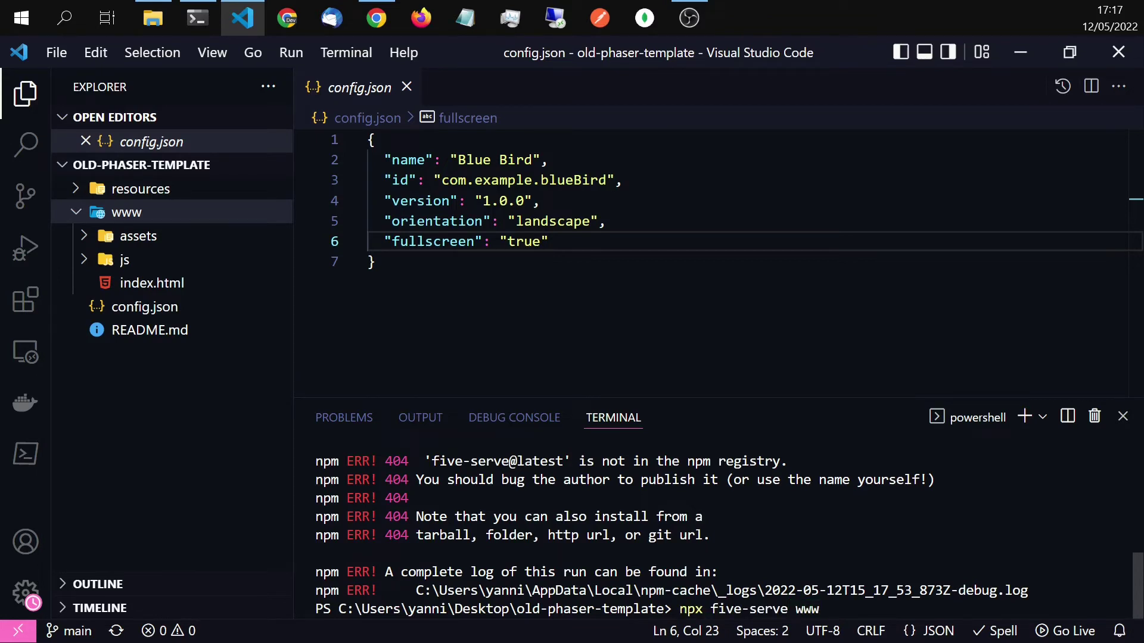
type("r")
key("Return")
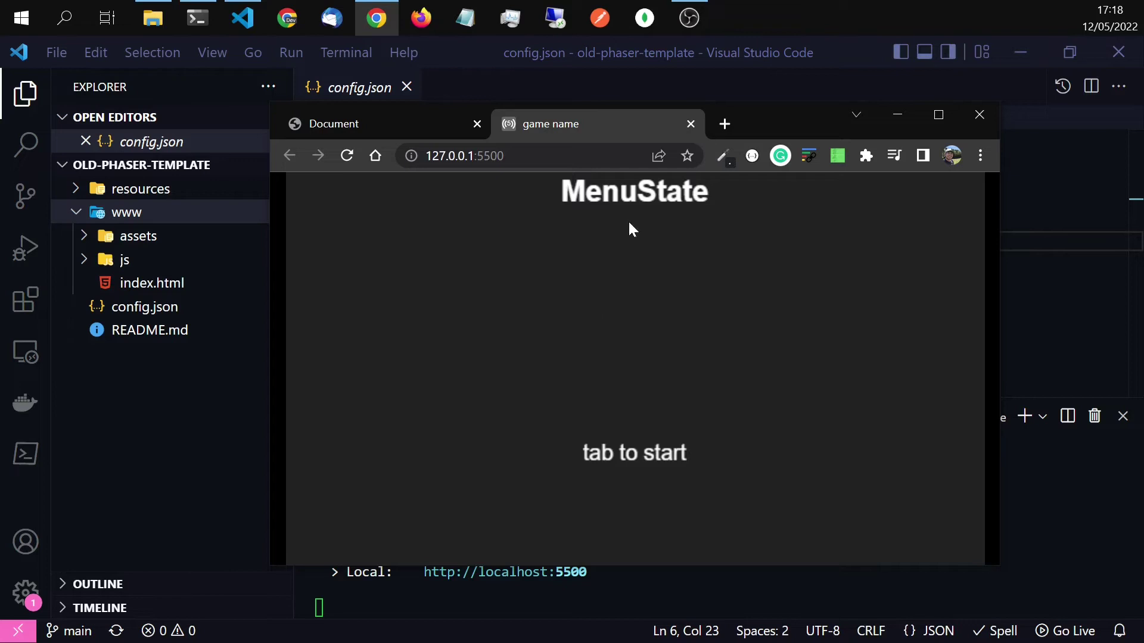
Step: Play Blue Bird, return to the menu, close the tab, and stop the server
left_click(652, 377)
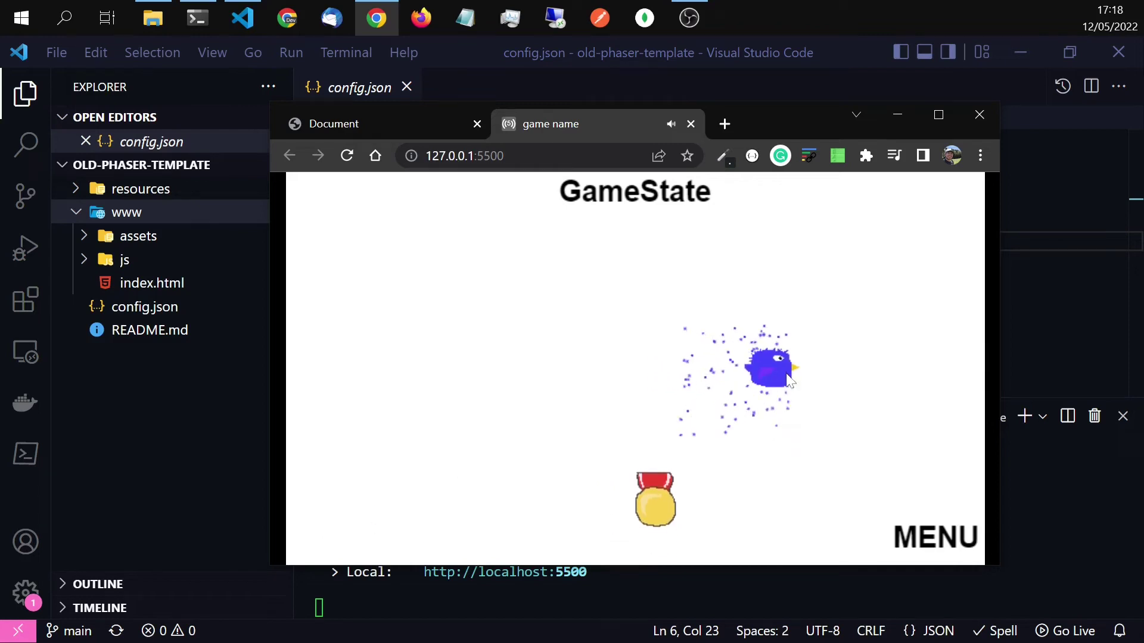
left_click(935, 537)
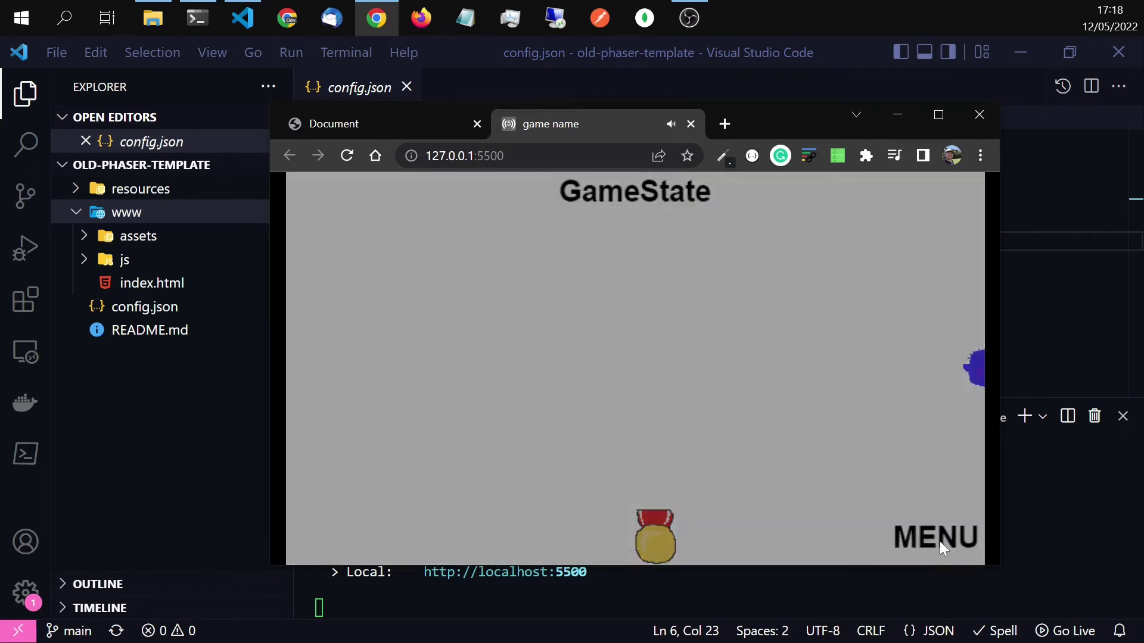
left_click(690, 123)
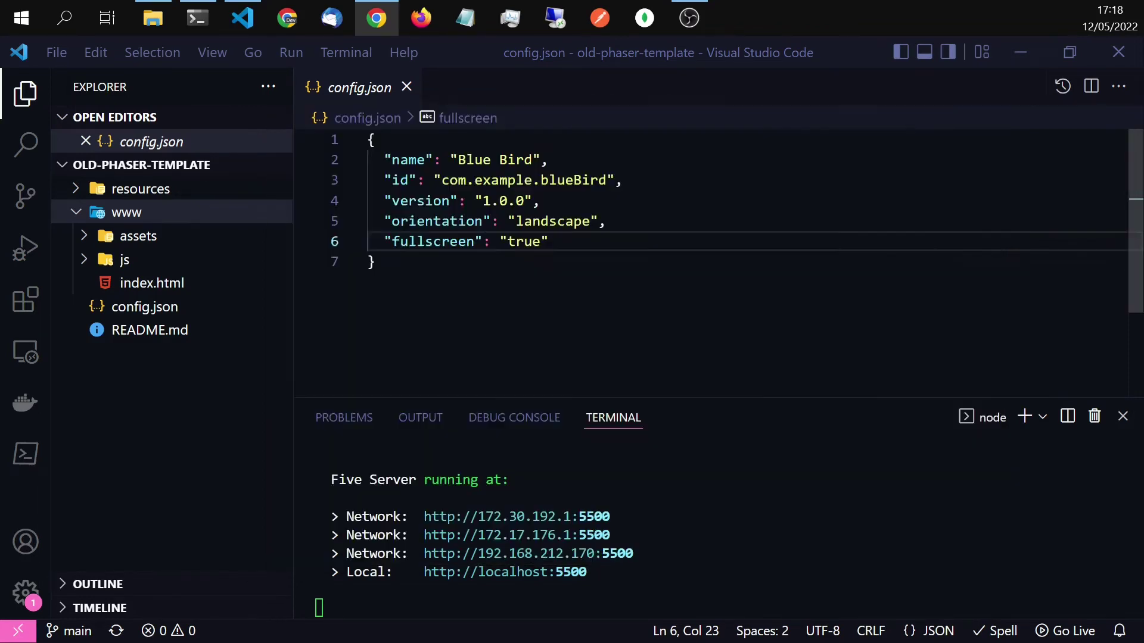
key("ctrl+c")
key("ctrl+c")
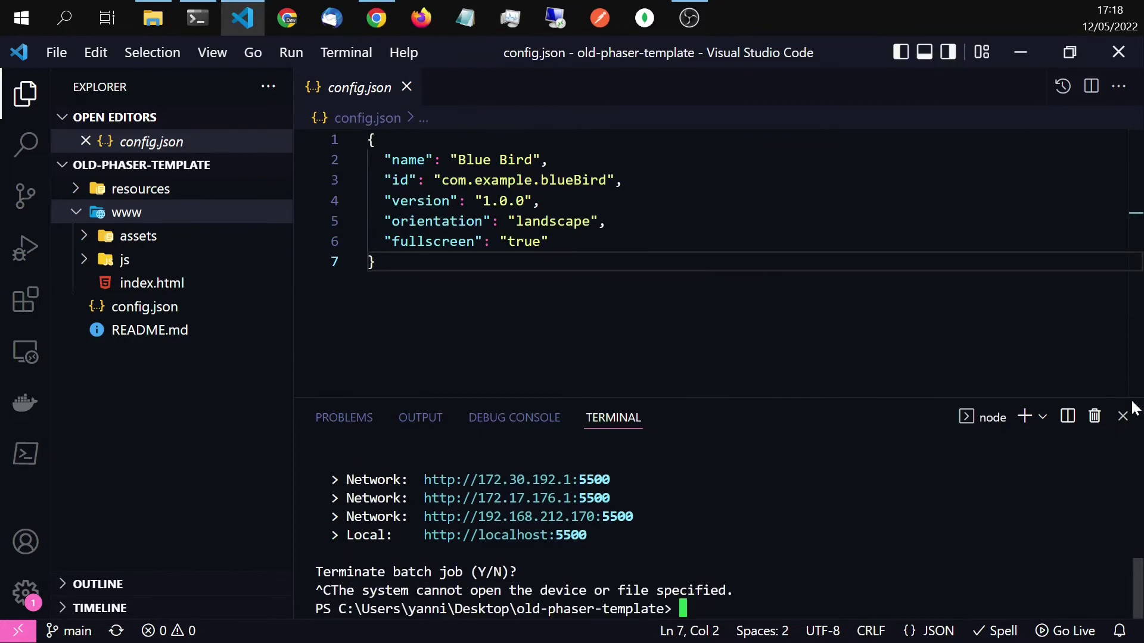
left_click(1124, 416)
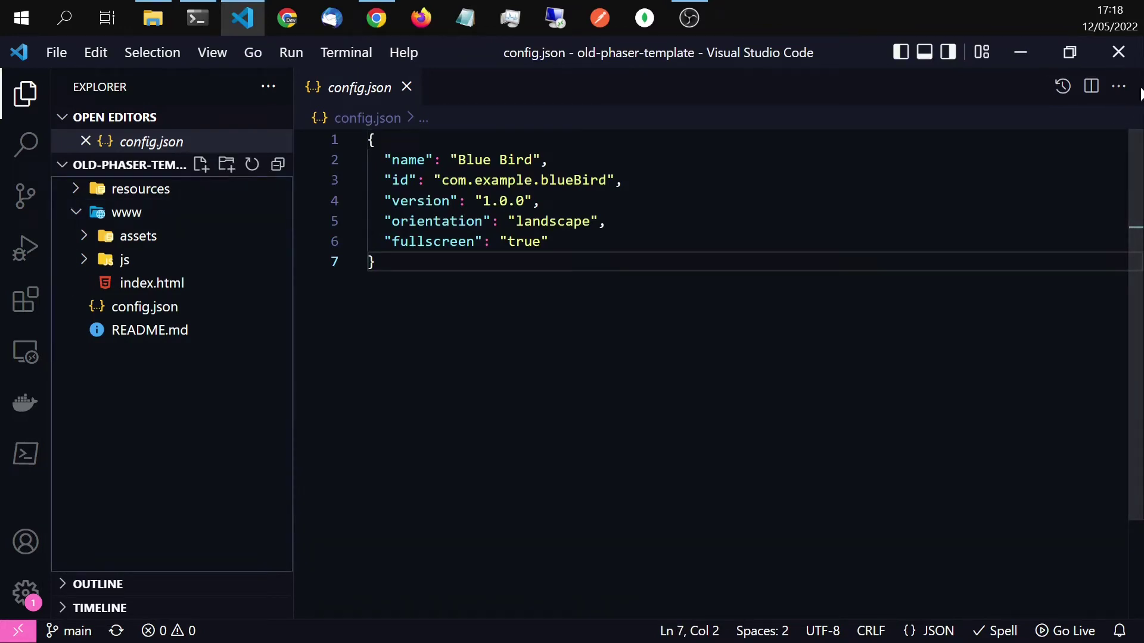
Step: Close VS Code and compress the four project items into README.zip
left_click(1117, 52)
left_click(250, 403)
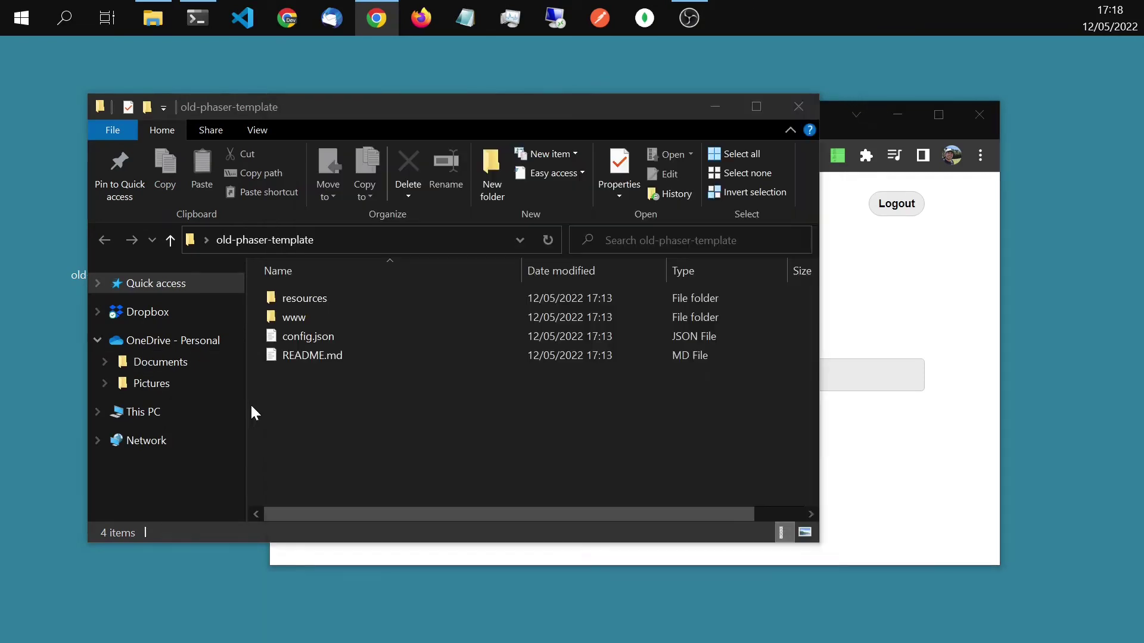
left_click(318, 302)
left_click(314, 353, "shift")
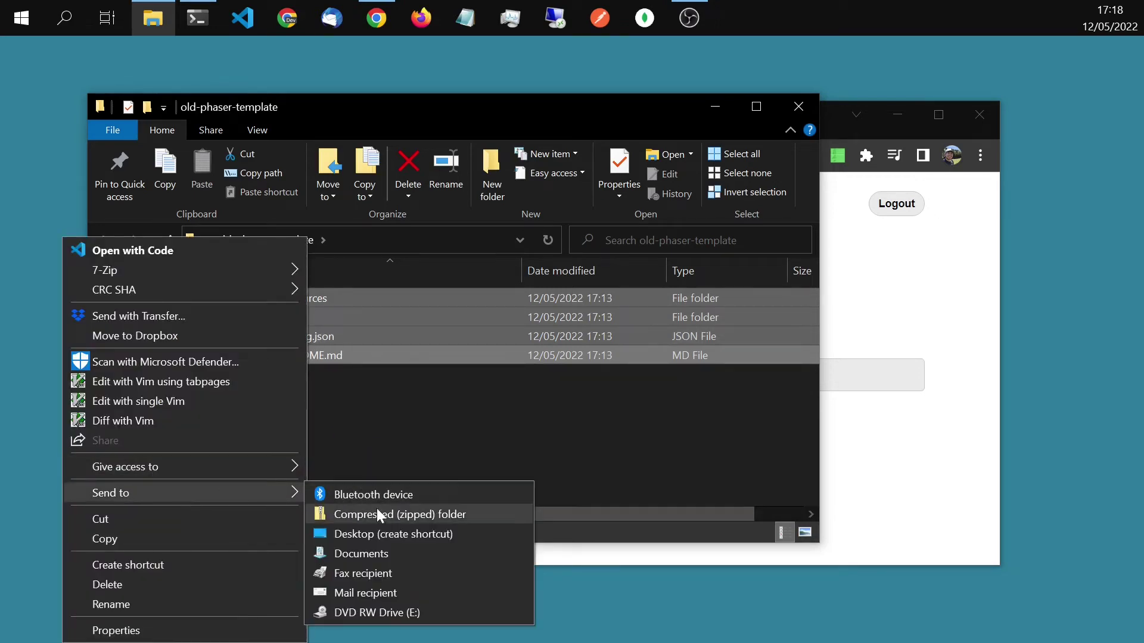
left_click(403, 507)
left_click(394, 416)
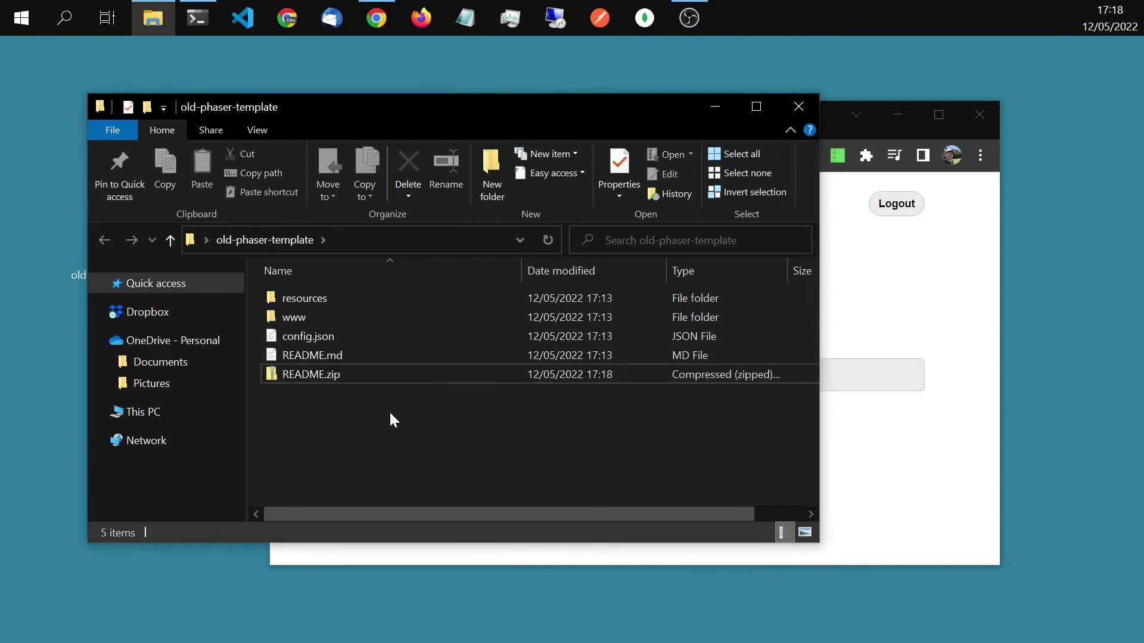
left_click(879, 323)
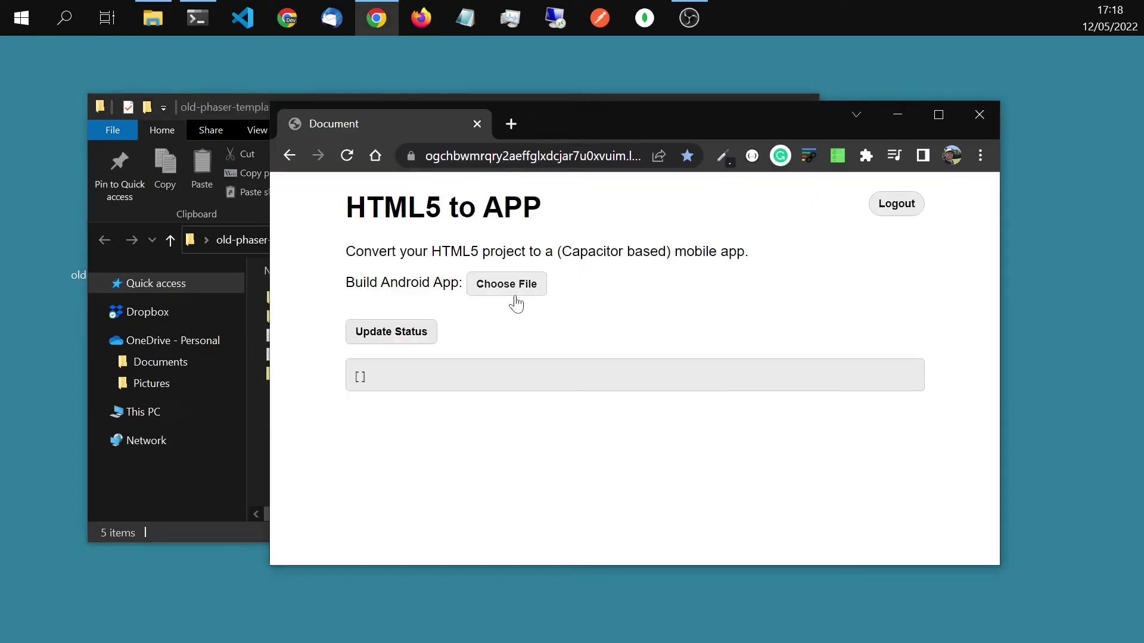
Step: Re-log in with GitHub and submit Desktop/old-phaser-template/README.zip for an Android build
left_click(896, 203)
left_click(844, 204)
left_click(525, 293)
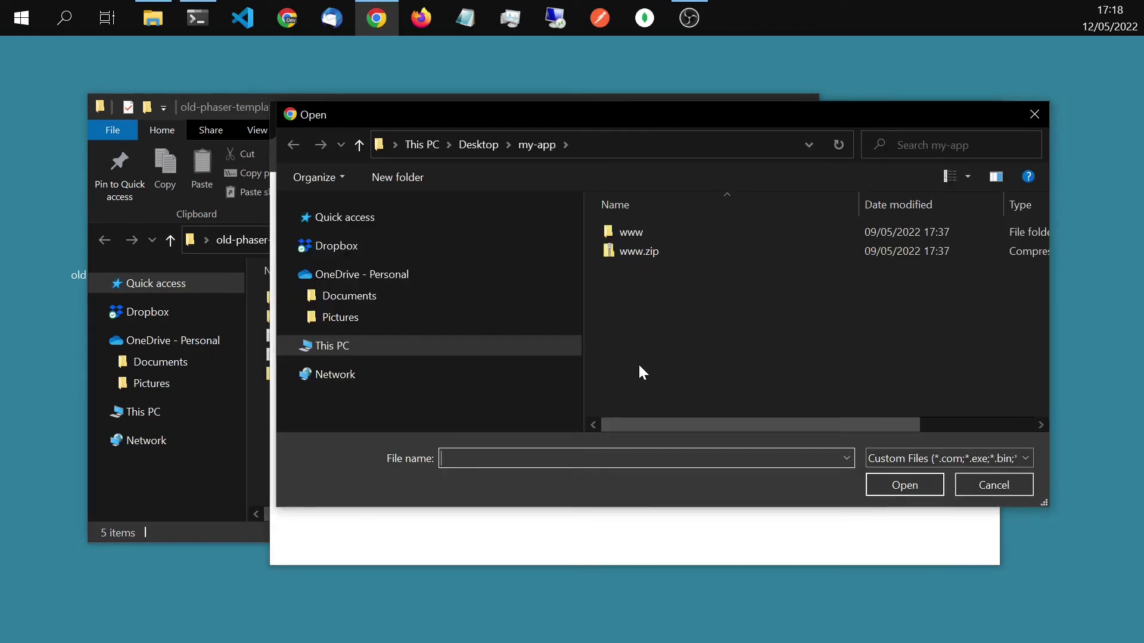
left_click(478, 145)
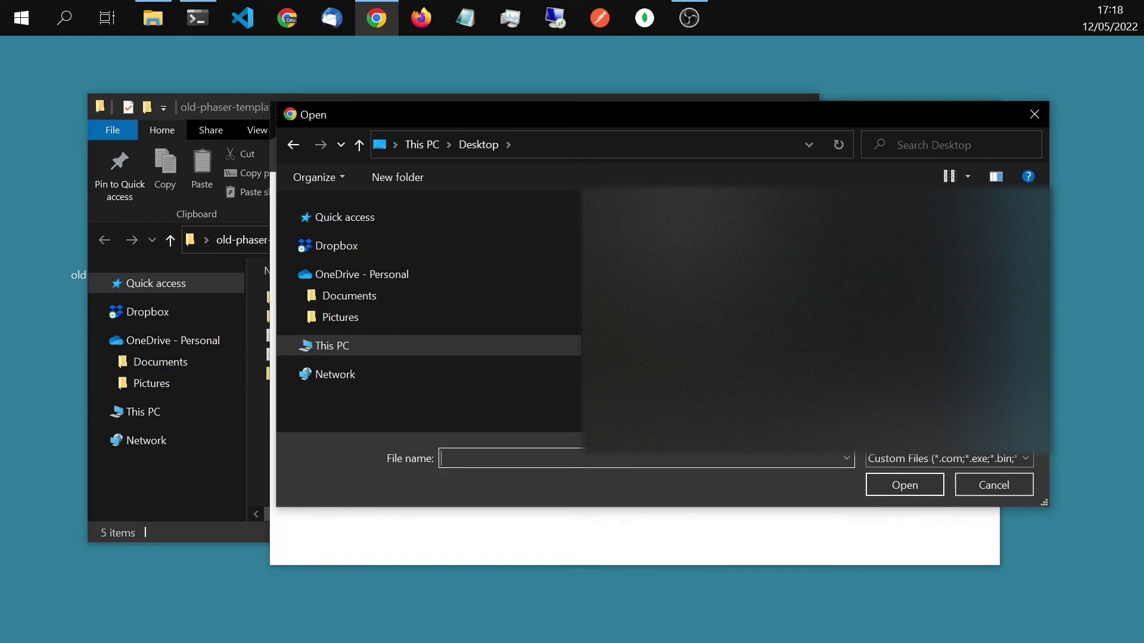
double_click(671, 232)
double_click(644, 233)
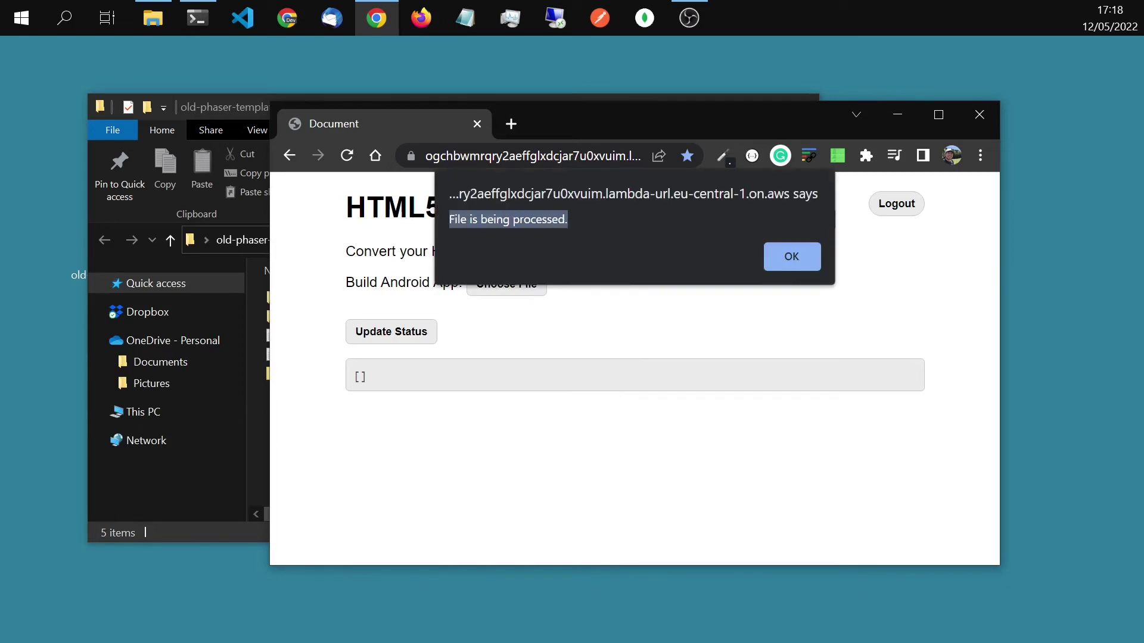
Step: Dismiss the processing notice and refresh the build list, which shows status PENDING
left_click(792, 256)
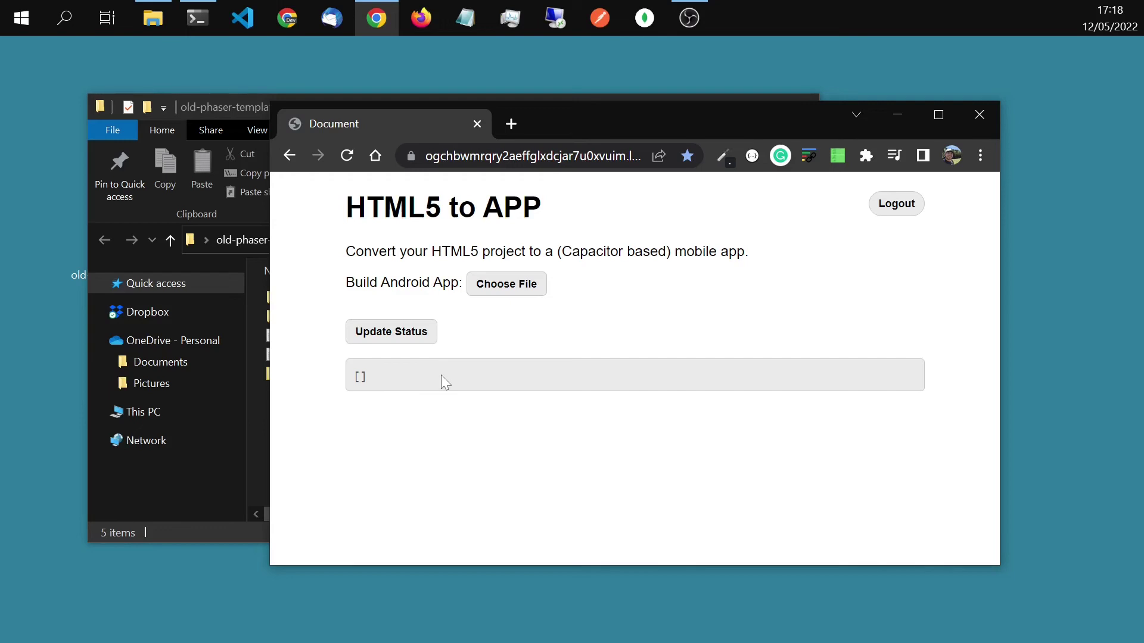
left_click(411, 335)
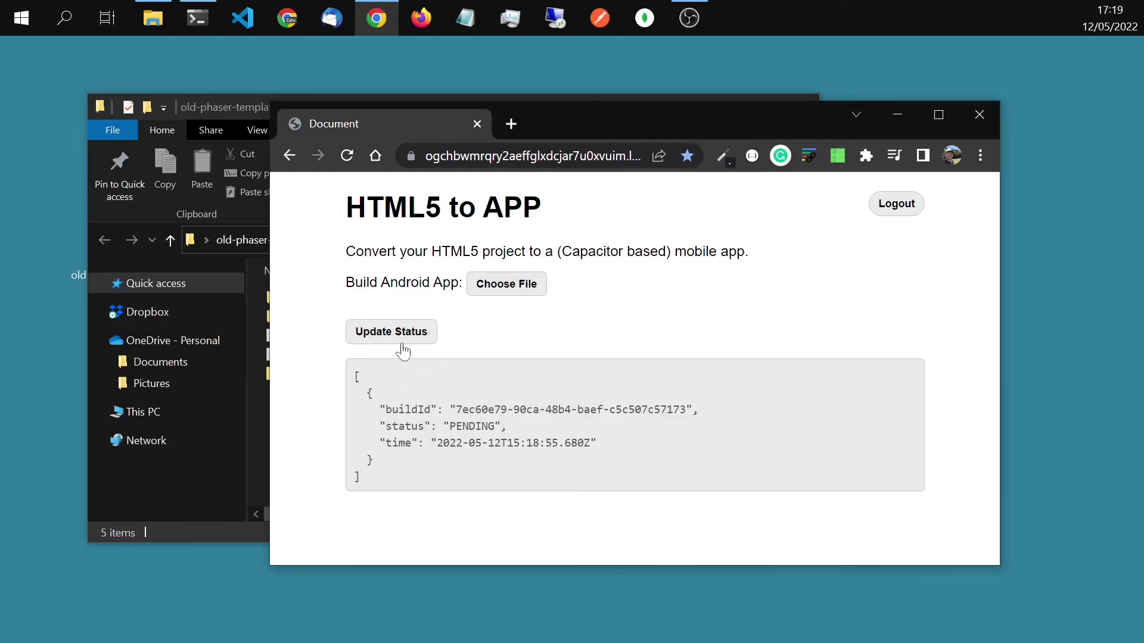
left_click_drag(505, 425, 460, 426)
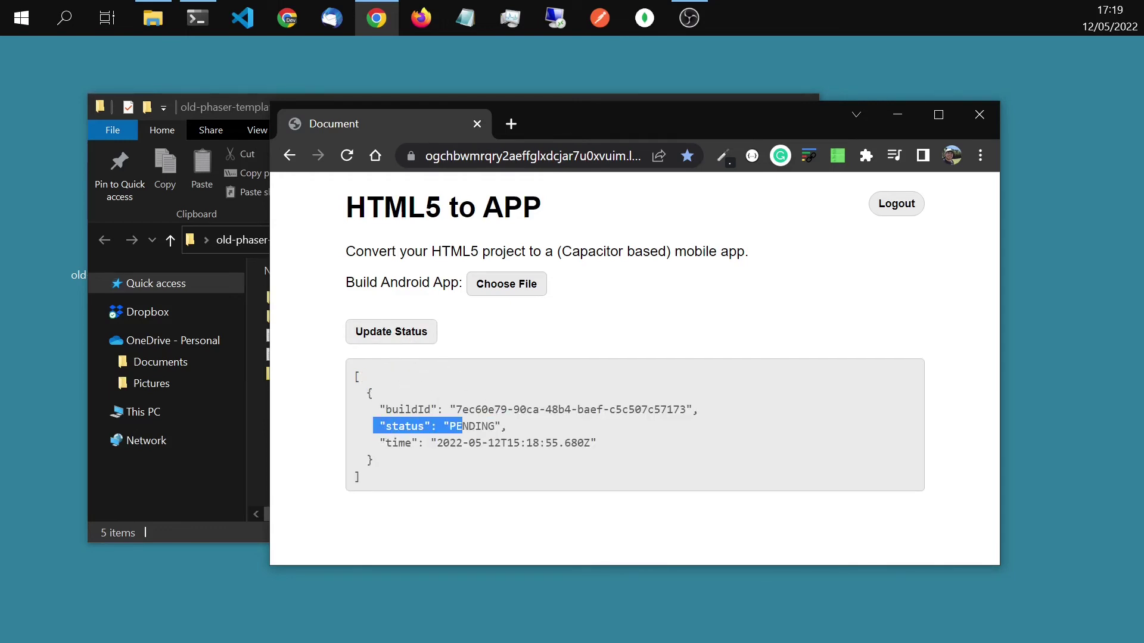
left_click(645, 375)
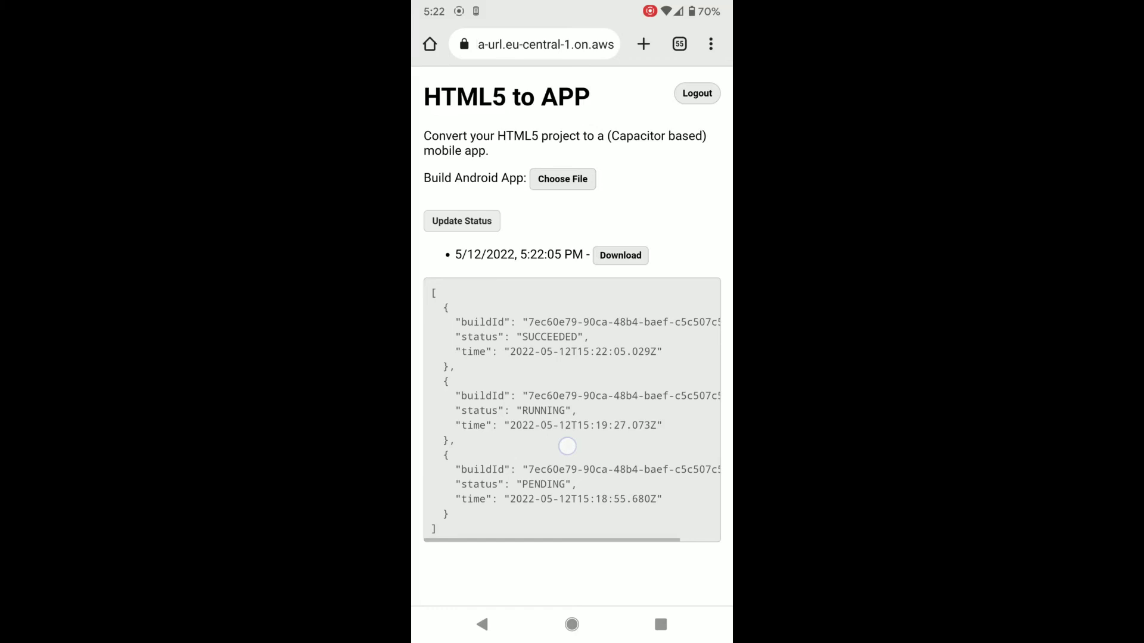
scroll(566, 445, "right", 3)
scroll(497, 427, "left", 3)
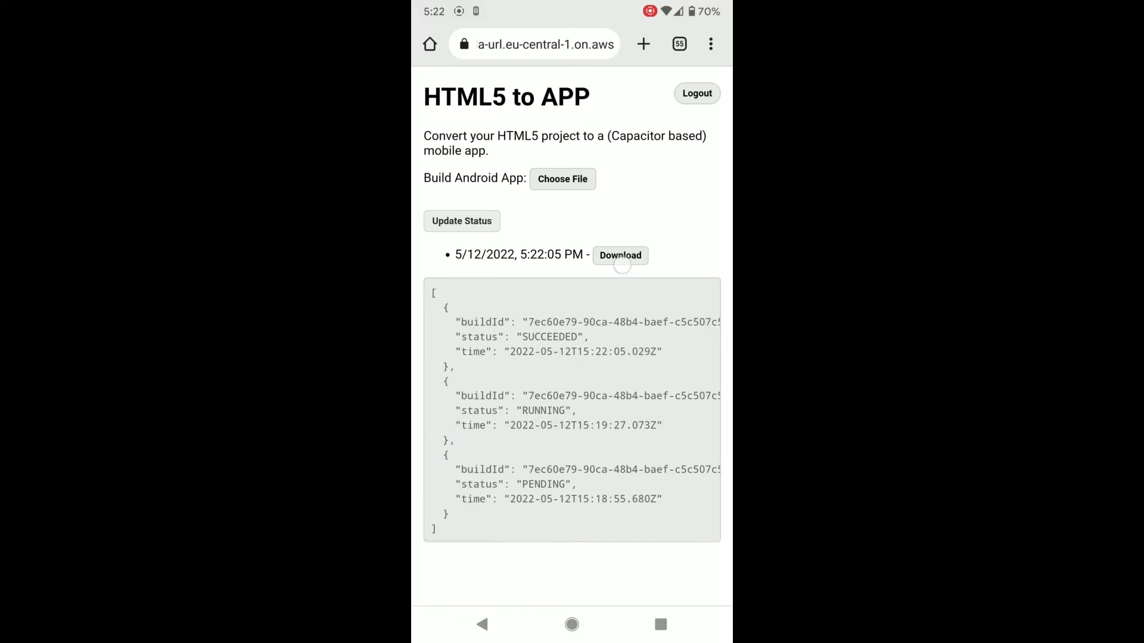
Step: Download the succeeded Android build (4.23 MB) on the phone
left_click(620, 255)
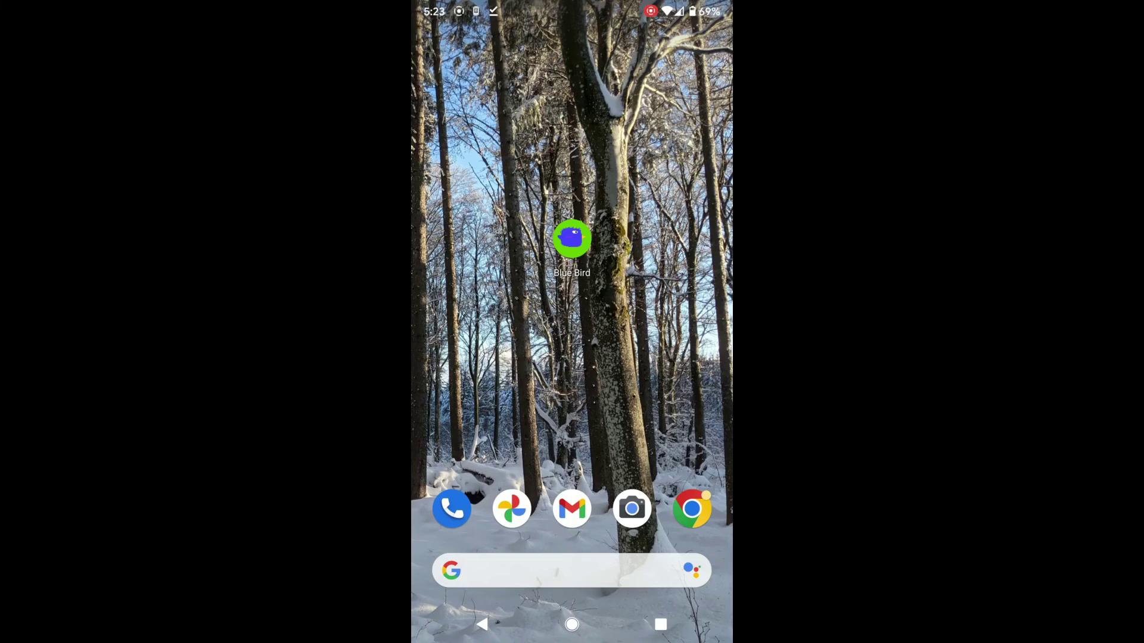
Step: Launch Blue Bird from its home-screen icon
left_click(581, 237)
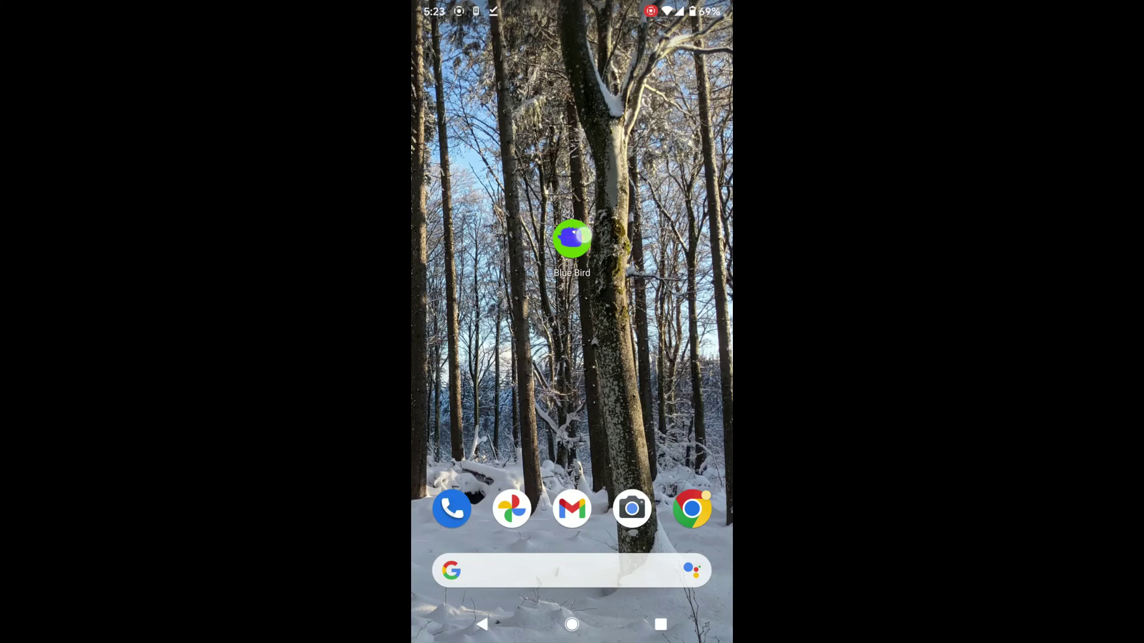